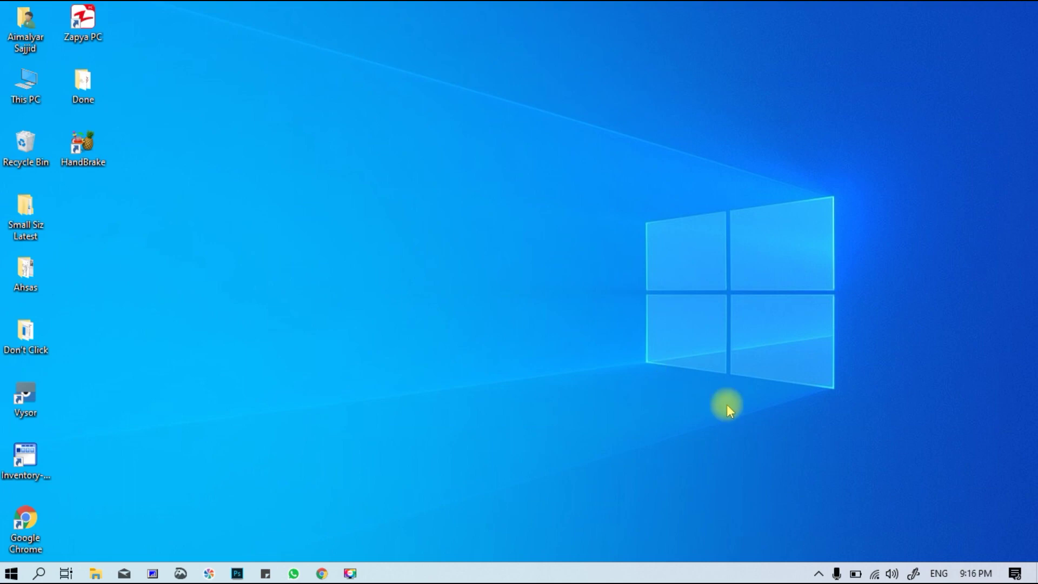
# Step: Open Task Manager in its detailed view and reposition its window on the desktop
pyautogui.rightClick(708, 574)
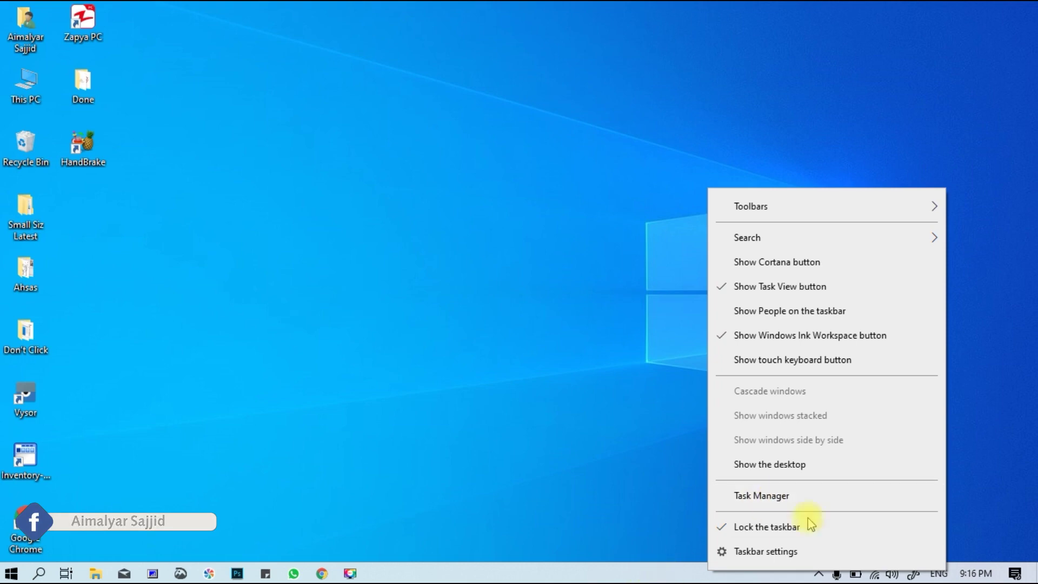
pyautogui.click(785, 495)
pyautogui.rightClick(785, 495)
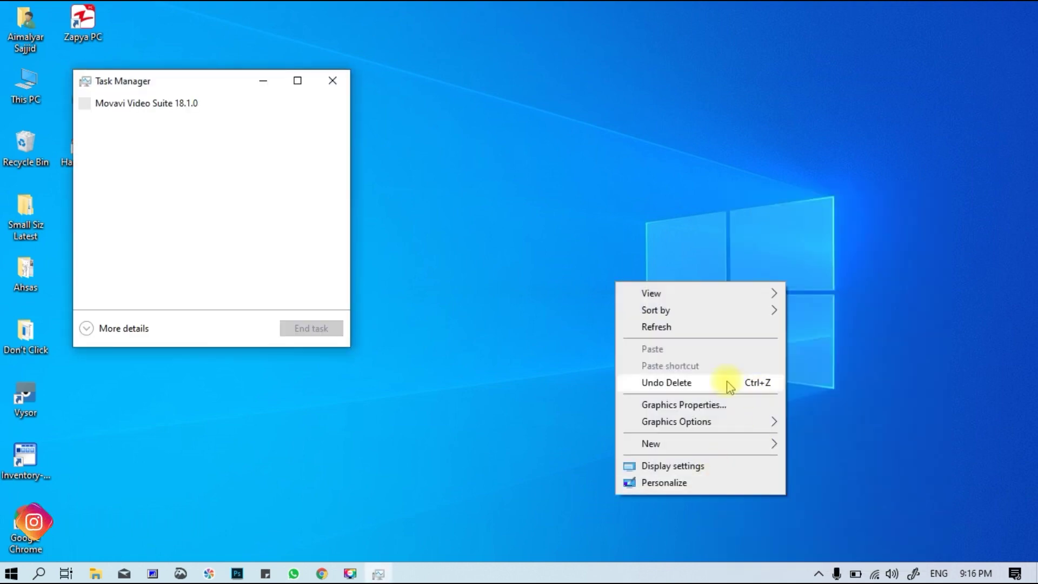
pyautogui.click(687, 326)
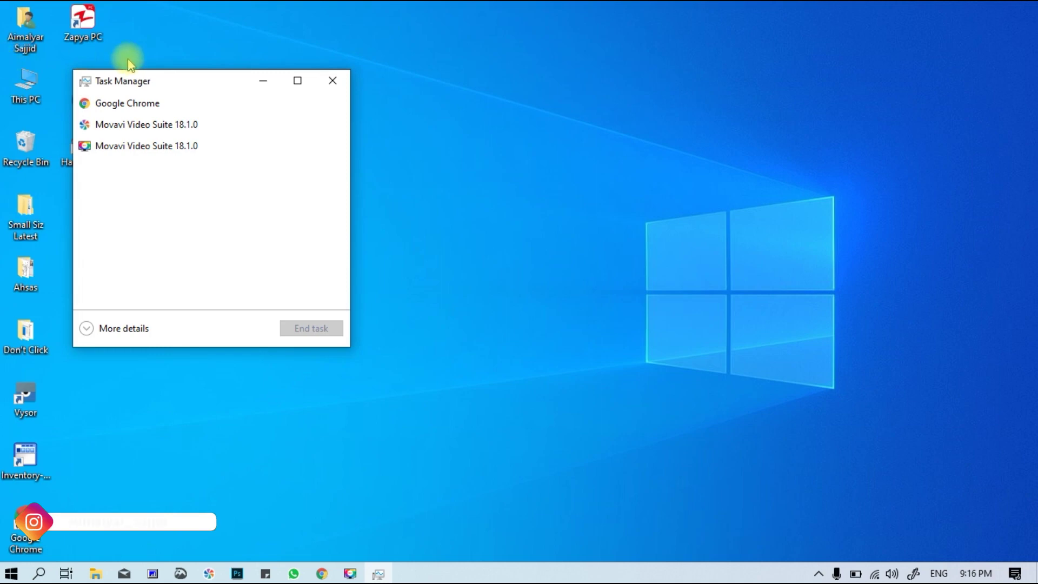
pyautogui.moveTo(153, 92); pyautogui.dragTo(316, 106)
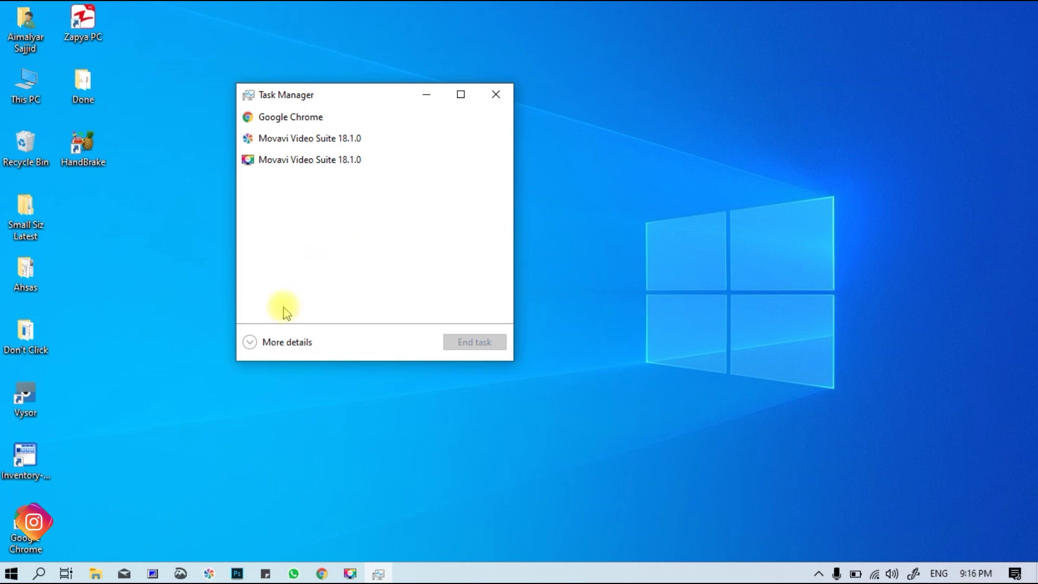
pyautogui.click(260, 343)
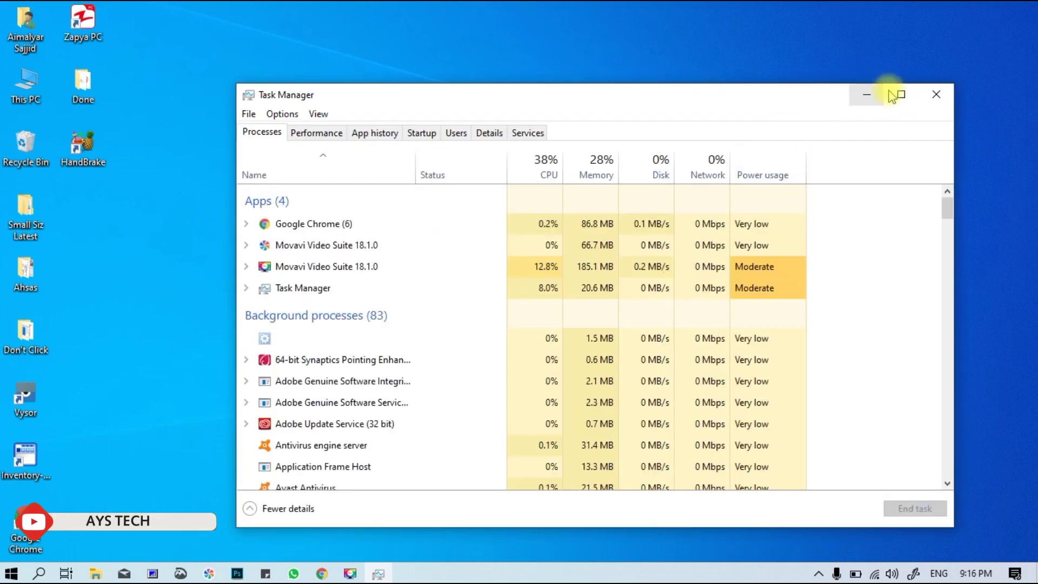
pyautogui.moveTo(761, 102); pyautogui.dragTo(583, 63)
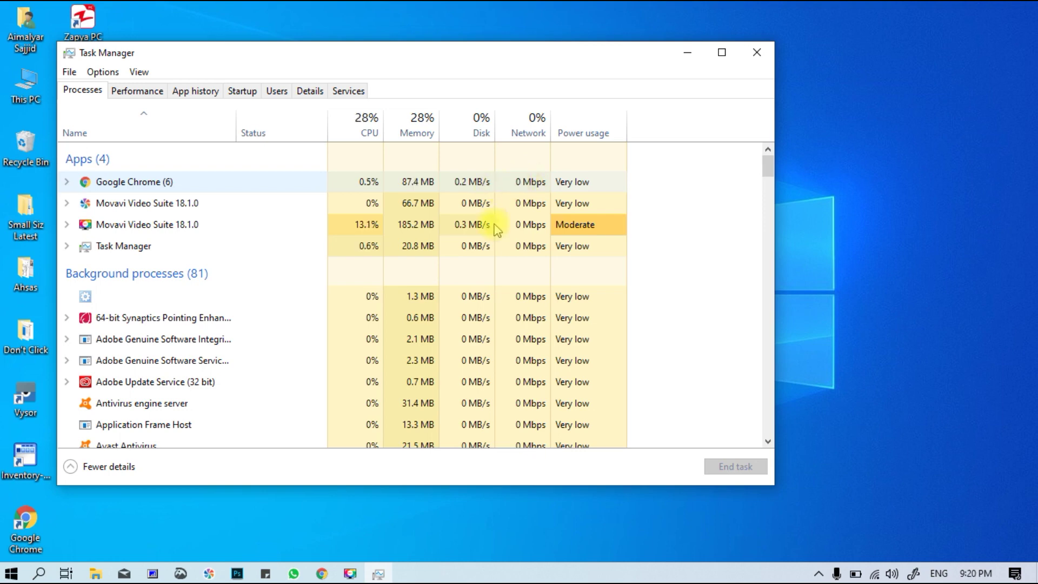
# Step: Switch to Chrome, replace the YouTube song page with a blank new page, and return to Task Manager
pyautogui.click(321, 574)
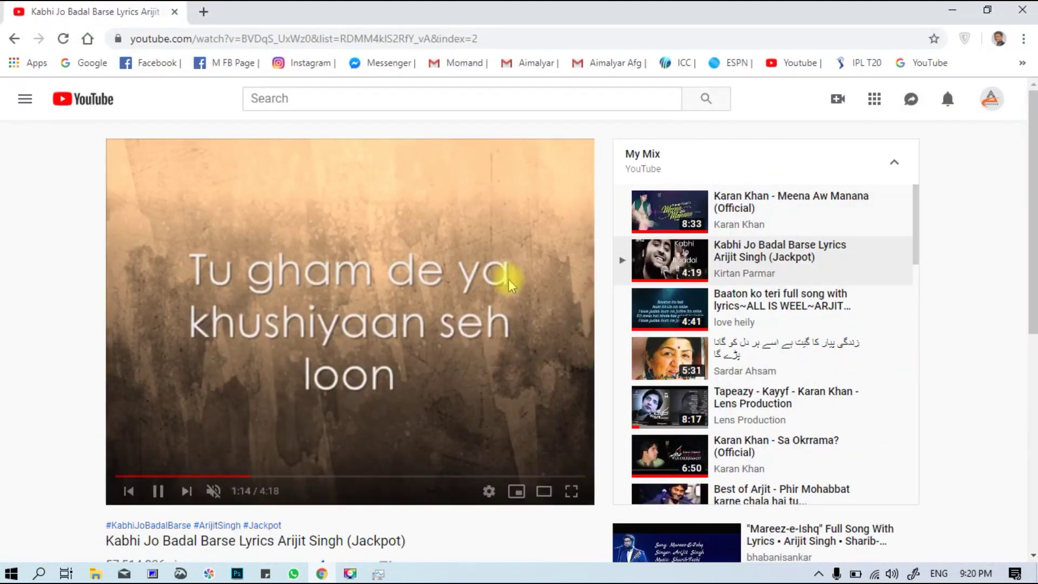
pyautogui.click(194, 13)
pyautogui.click(174, 12)
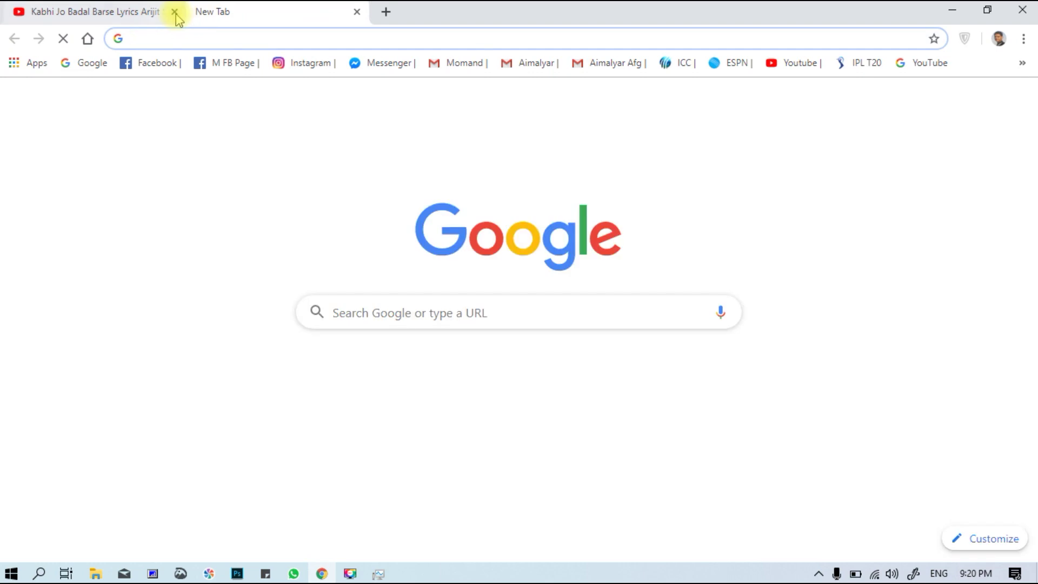
pyautogui.click(1019, 11)
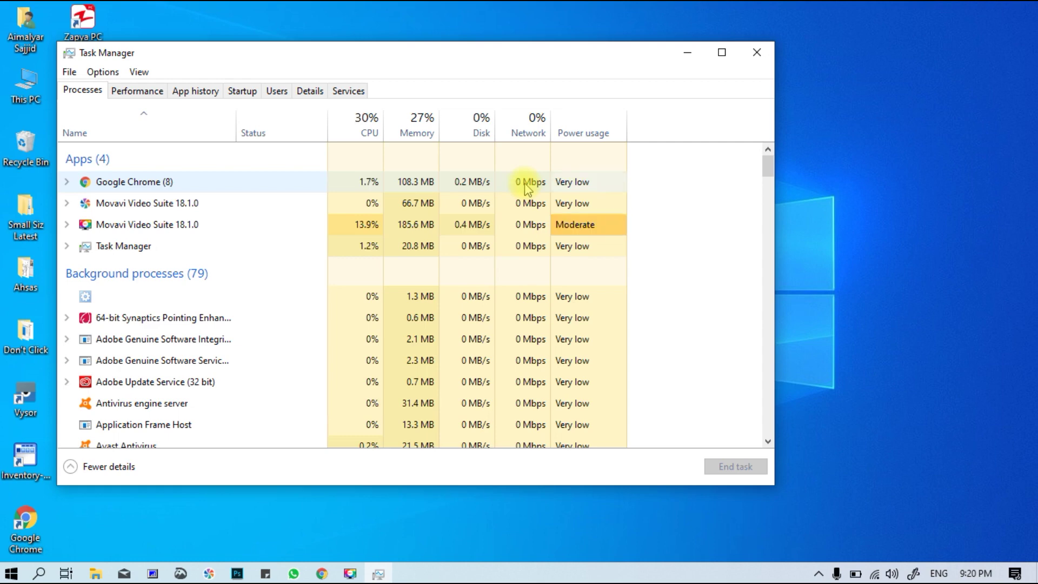
# Step: Load YouTube, the M FB Page bookmark and Facebook on separate pages in Chrome, and return to Task Manager to check resource usage
pyautogui.click(321, 573)
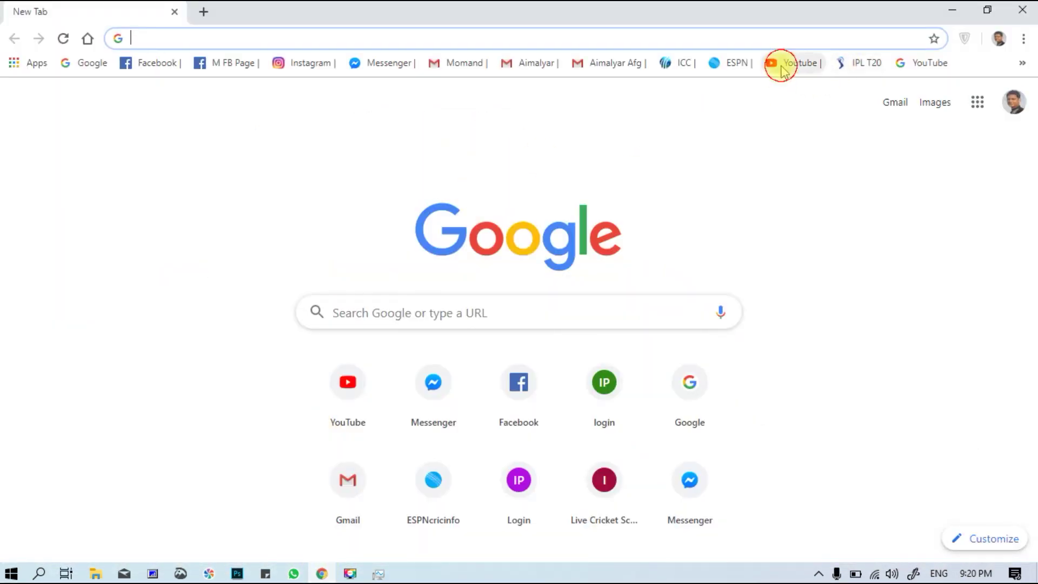
pyautogui.click(781, 68)
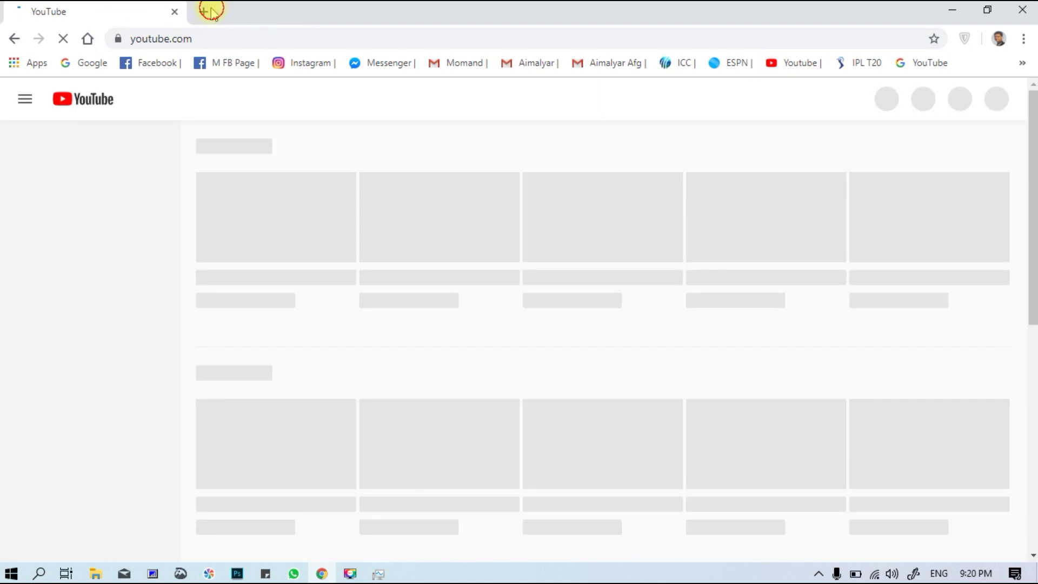
pyautogui.click(204, 12)
pyautogui.click(218, 69)
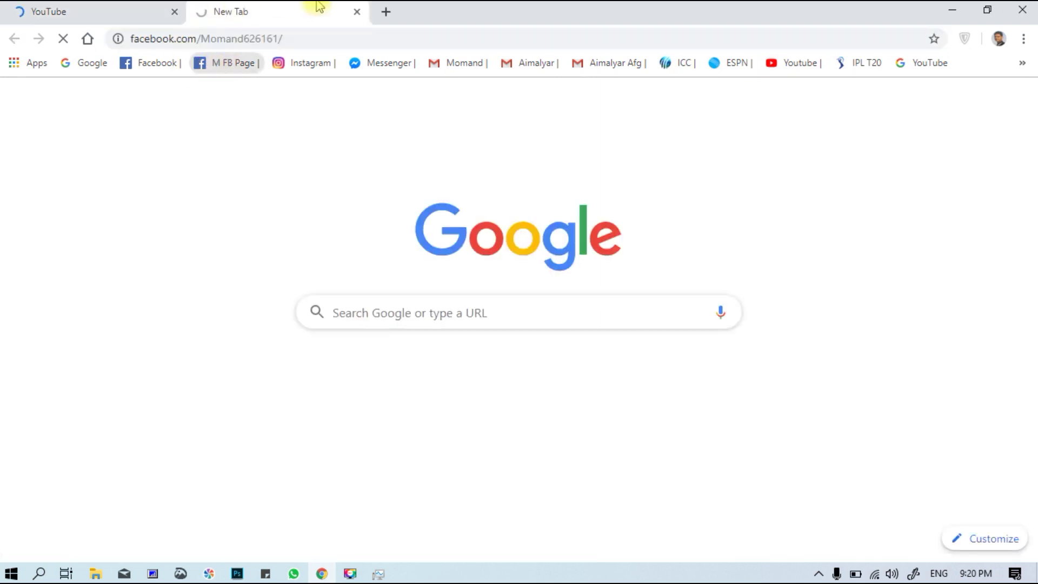
pyautogui.click(385, 11)
pyautogui.click(142, 63)
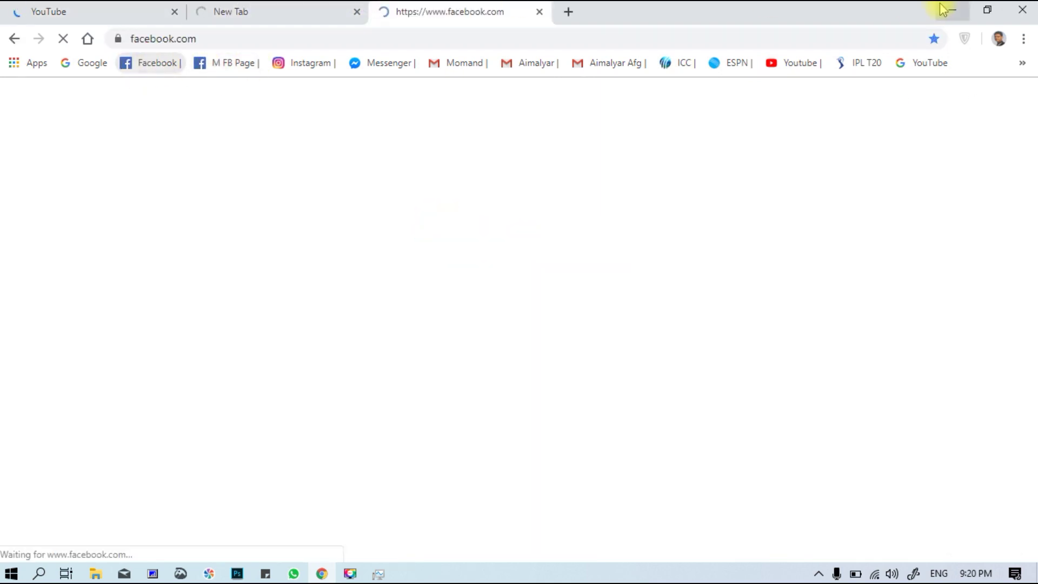
pyautogui.click(952, 10)
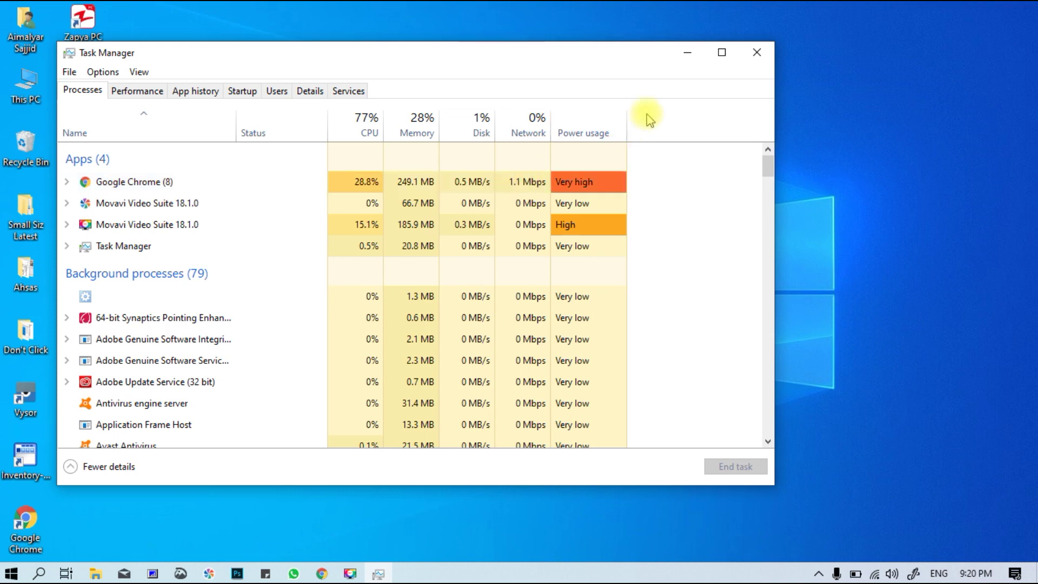
pyautogui.moveTo(606, 140)
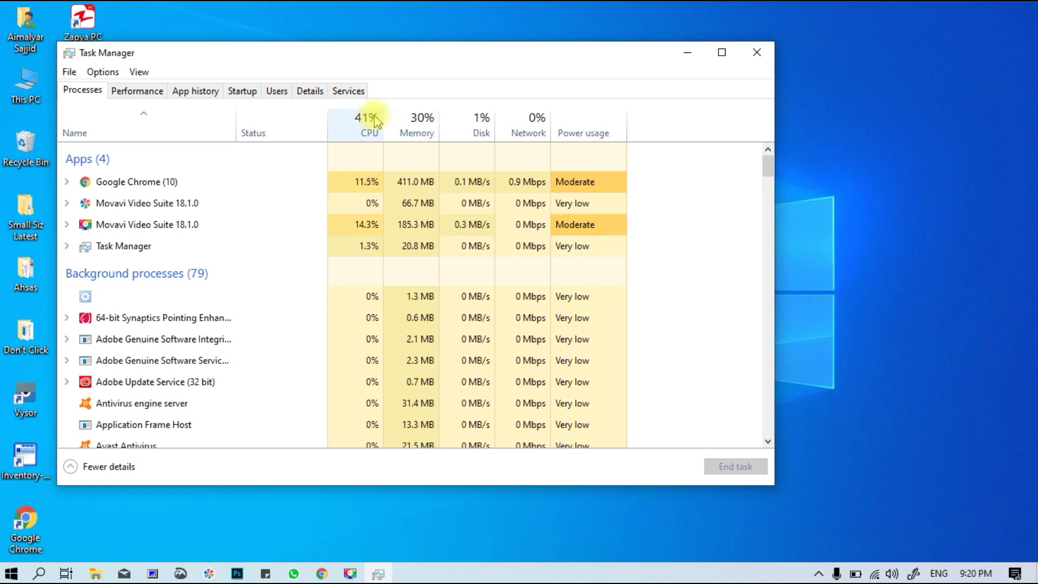
# Step: Examine the performance graphs and details for the CPU, Memory and Disk 0 (G: H:)
pyautogui.click(132, 93)
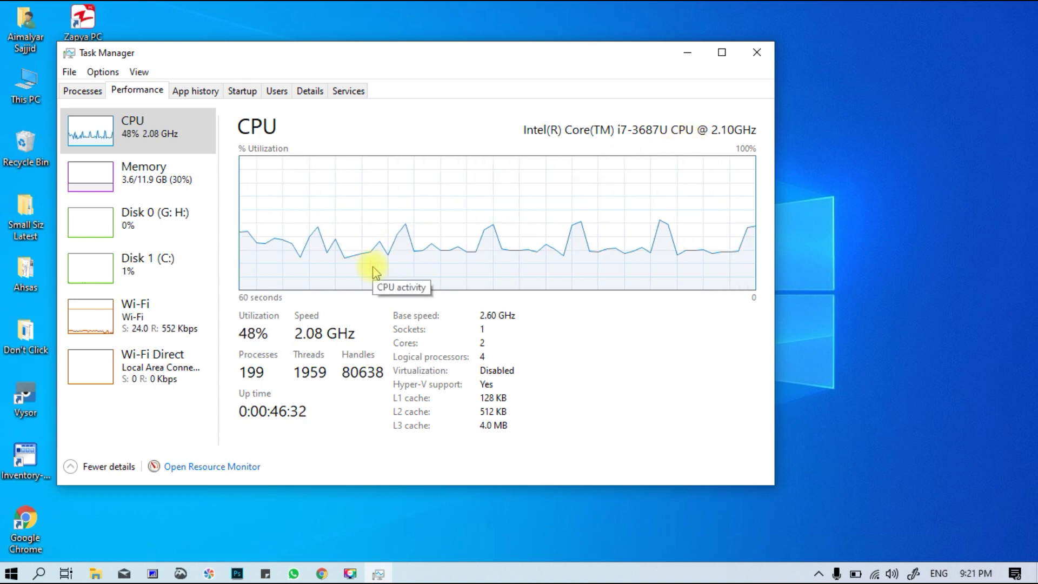
pyautogui.click(144, 166)
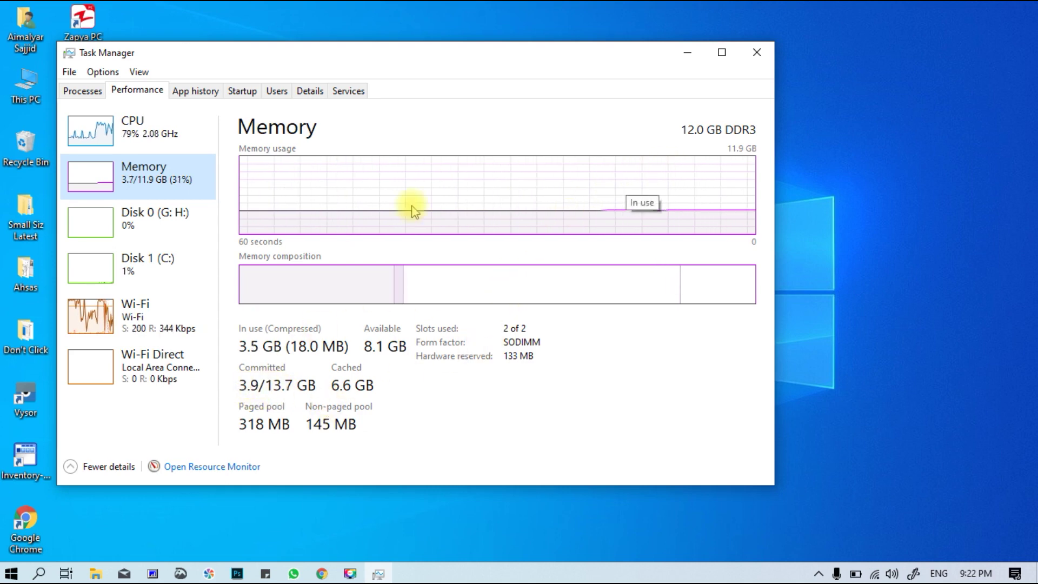
pyautogui.click(157, 238)
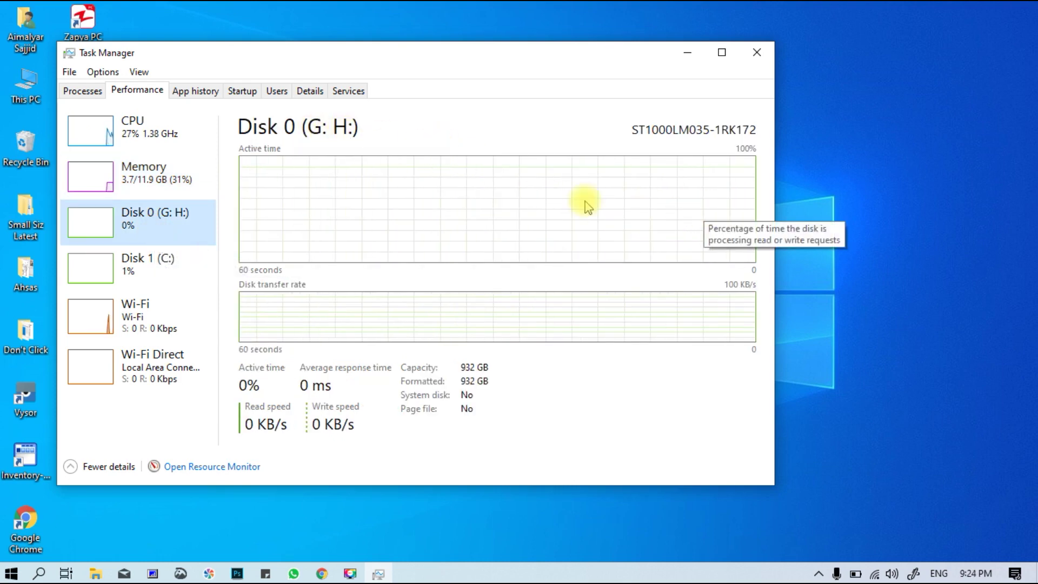
# Step: Check the local drives in This PC, close it, and view the performance details of Disk 1 (C:)
pyautogui.click(28, 90)
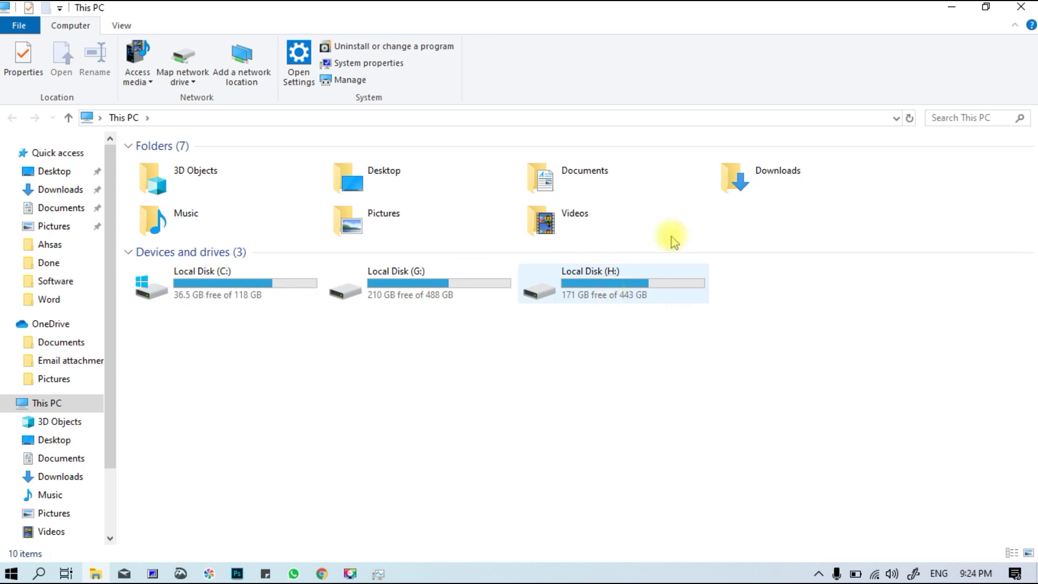
pyautogui.click(1022, 15)
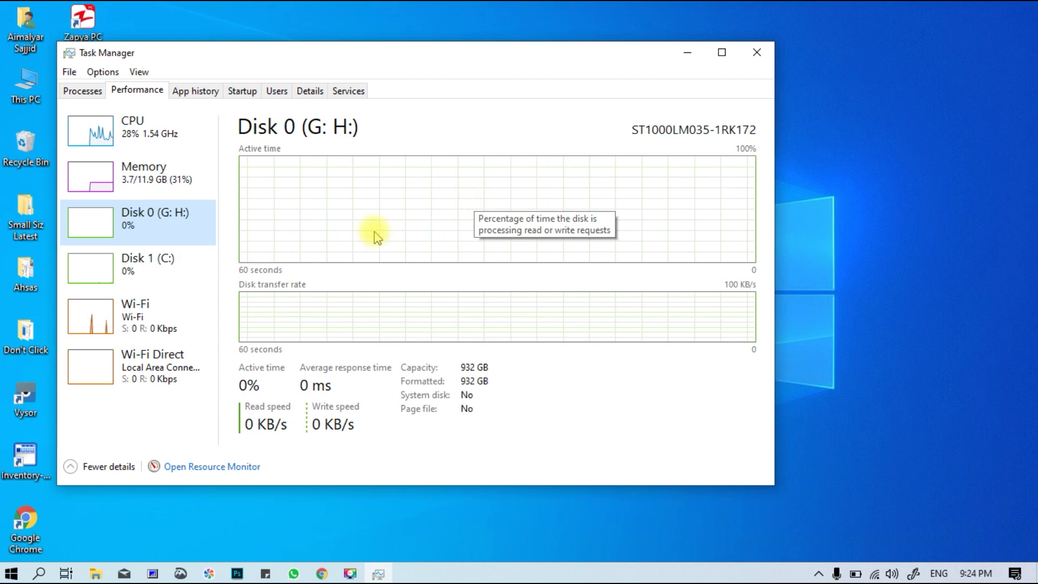
pyautogui.click(130, 265)
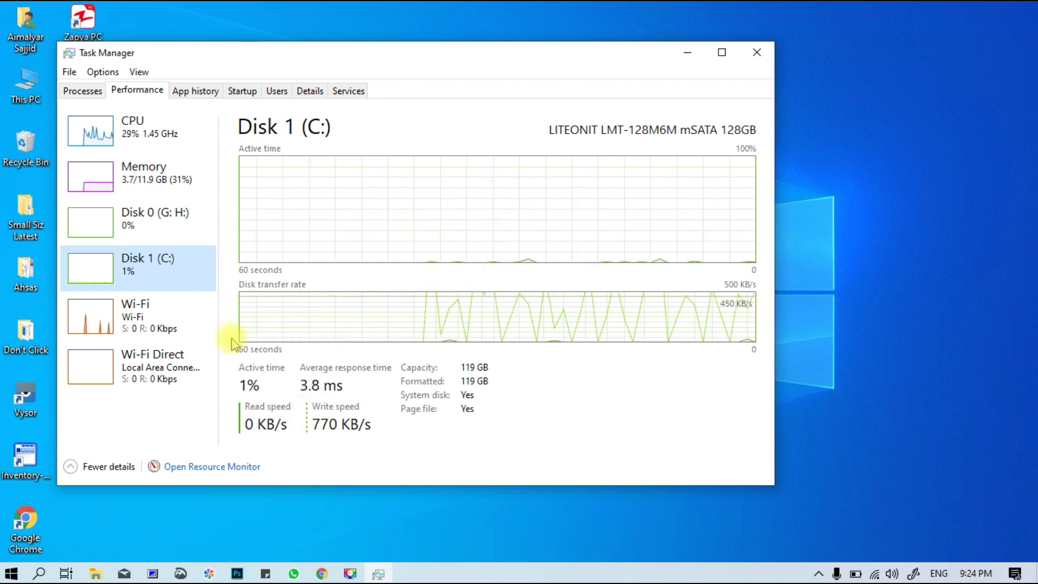
# Step: View Wi-Fi performance and play the Tumse Milke Dilka Jo Haal mix on YouTube in Chrome to generate network traffic for the graph
pyautogui.click(141, 311)
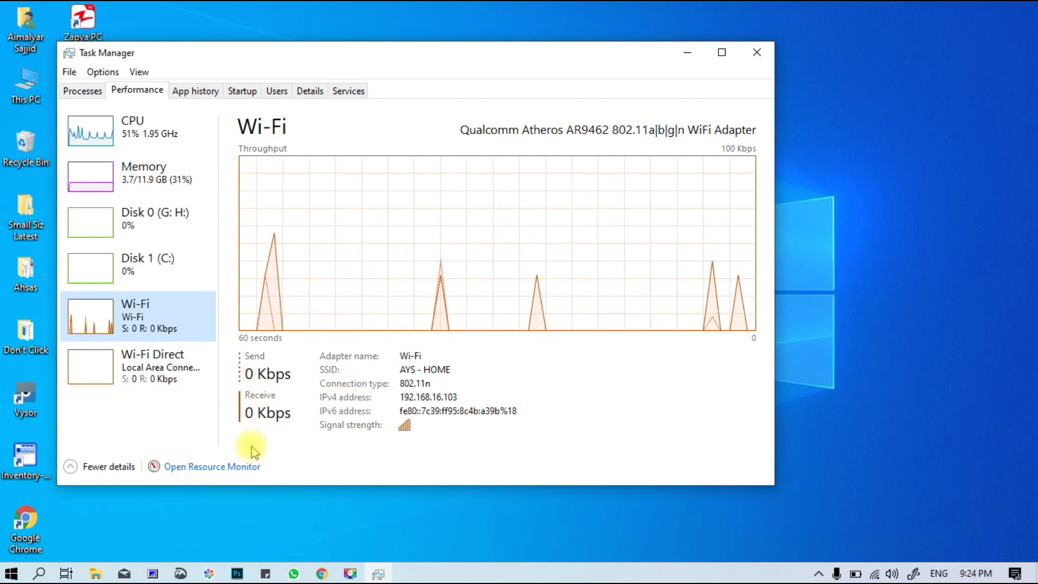
pyautogui.click(321, 574)
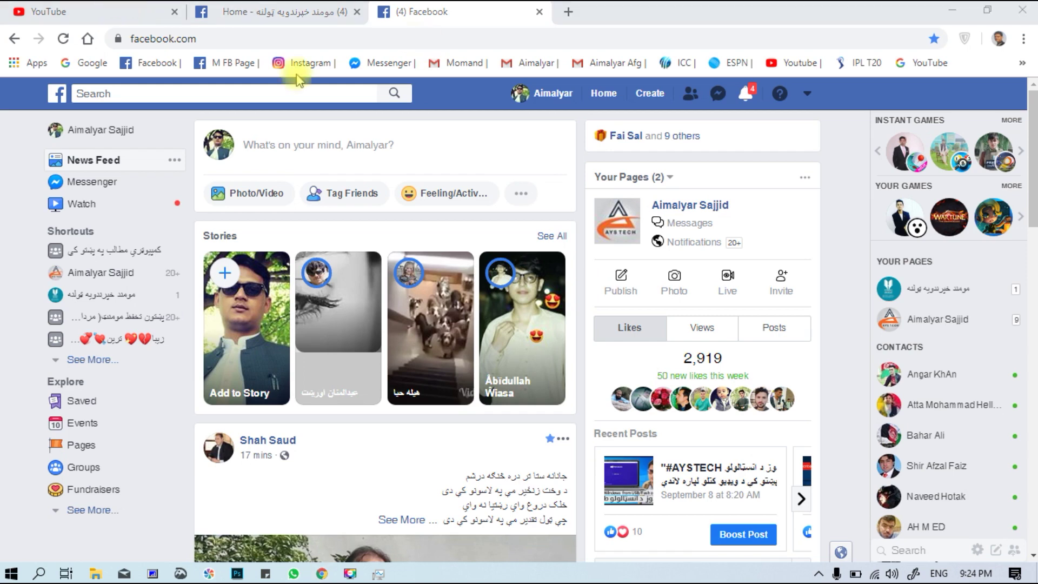
pyautogui.click(116, 10)
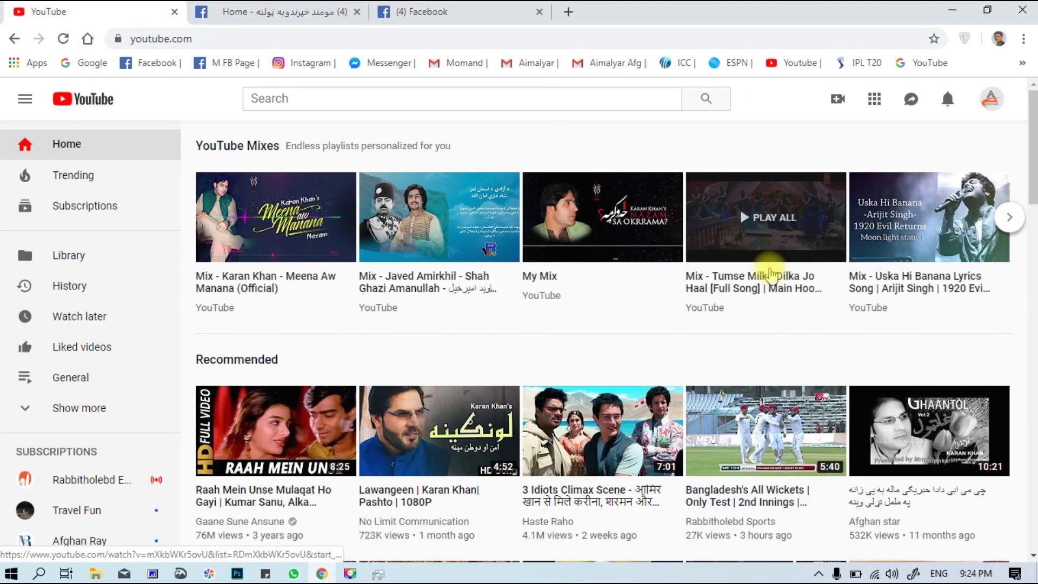
pyautogui.click(770, 273)
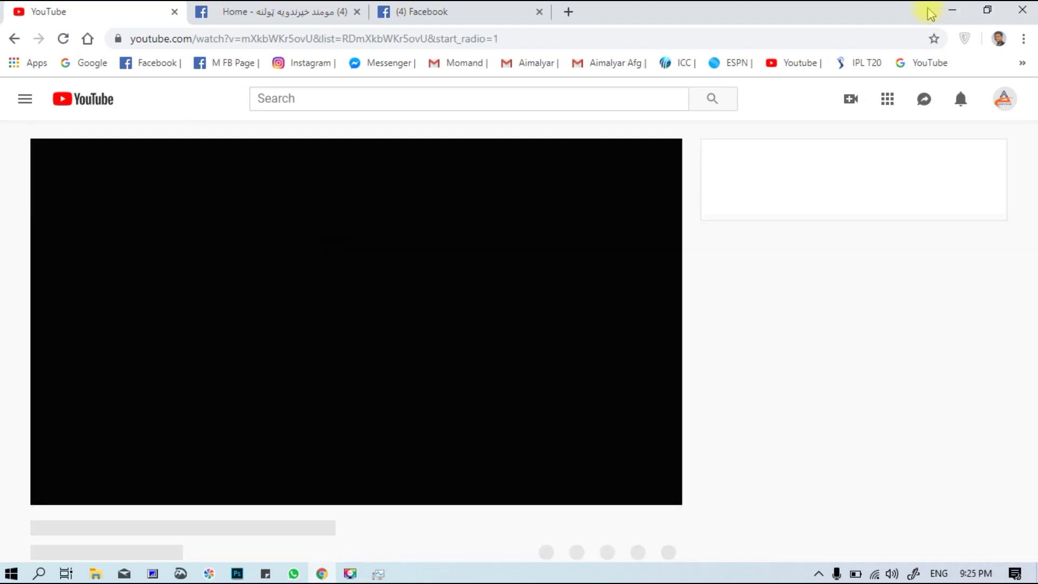
pyautogui.click(954, 13)
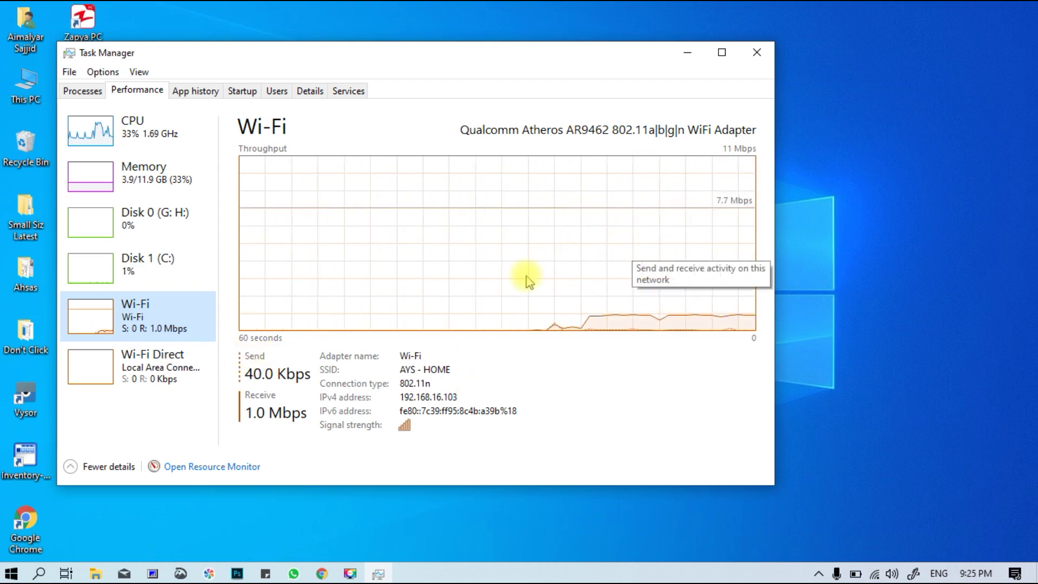
# Step: Examine the Wi-Fi Direct performance details and the resource usage history of the installed apps
pyautogui.click(147, 383)
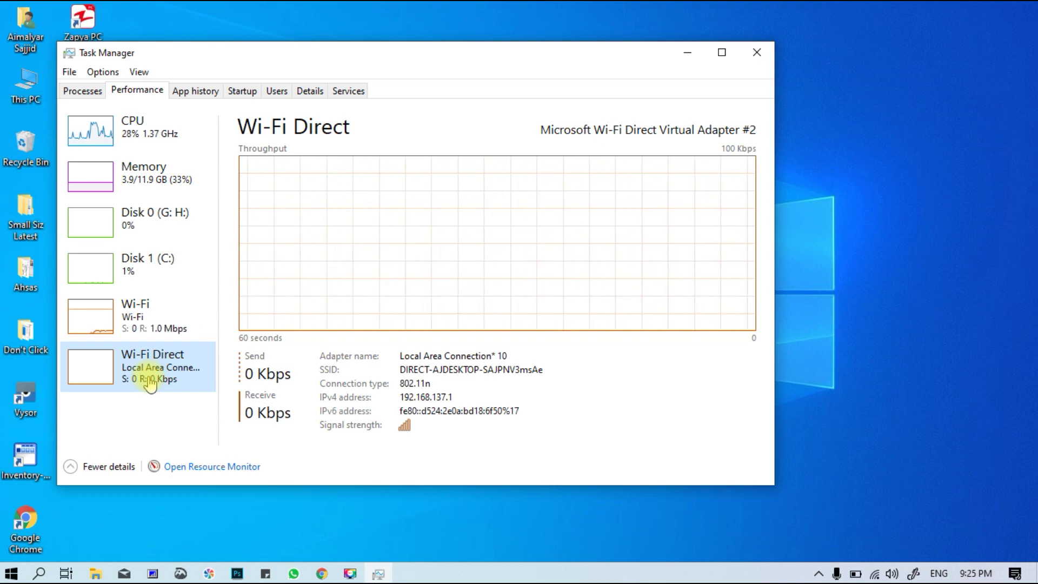
pyautogui.click(196, 91)
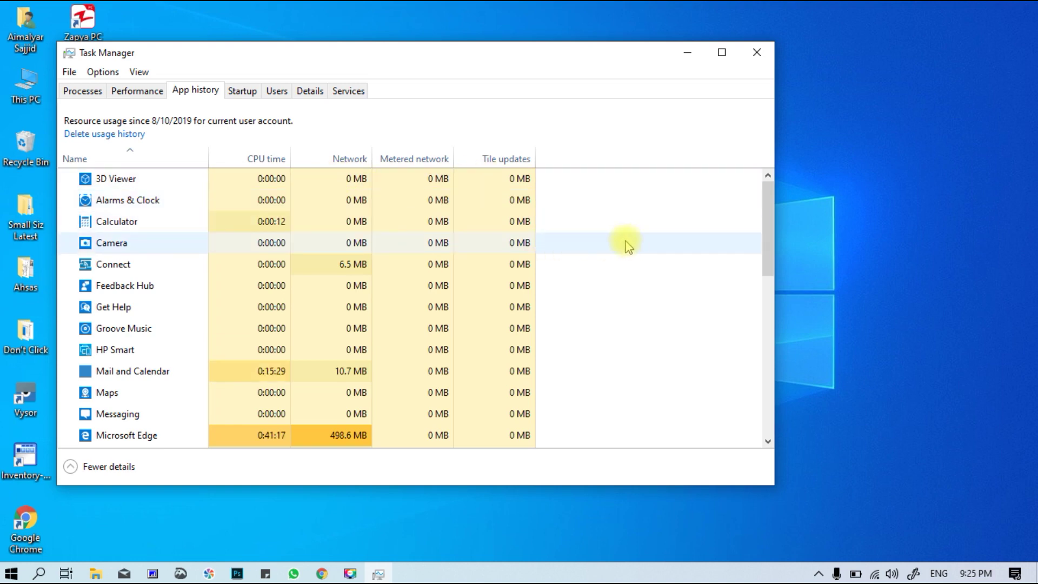
# Step: Review the list of startup programs and disable Google Chrome from launching at startup
pyautogui.click(243, 90)
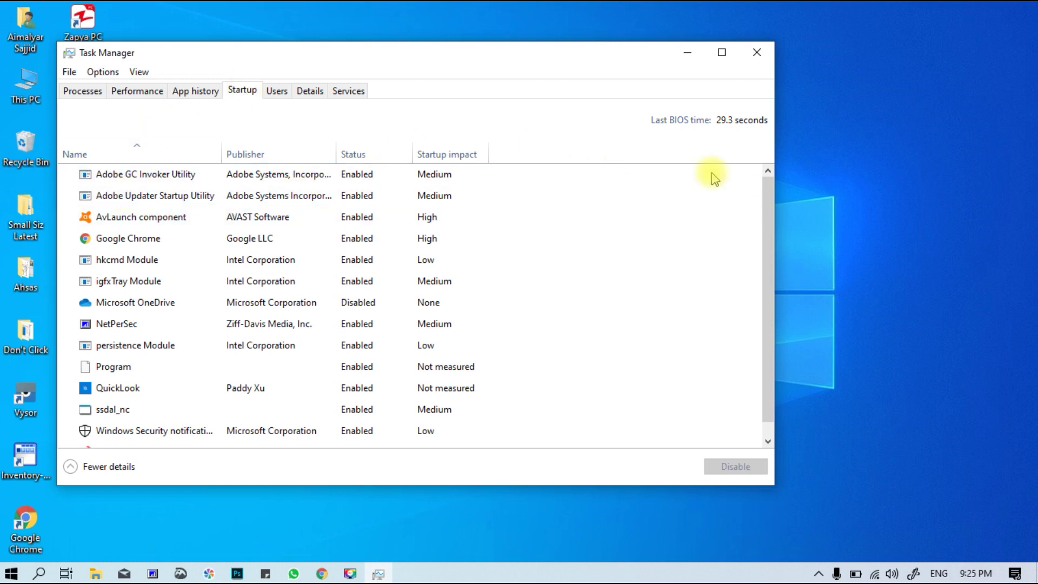
pyautogui.scroll(-1, 762, 233)
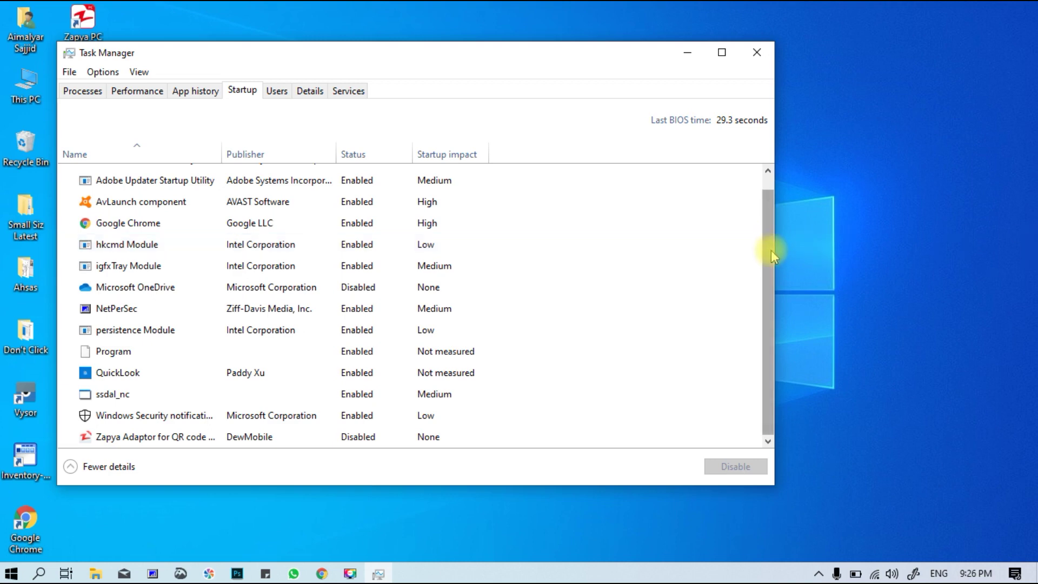
pyautogui.moveTo(771, 250); pyautogui.dragTo(770, 220)
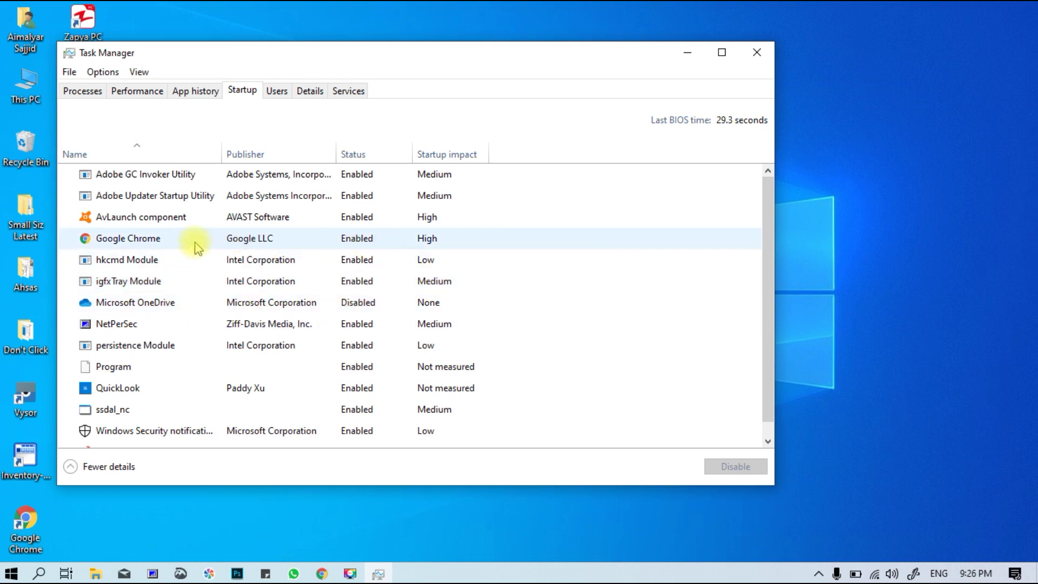
pyautogui.rightClick(362, 243)
pyautogui.click(401, 262)
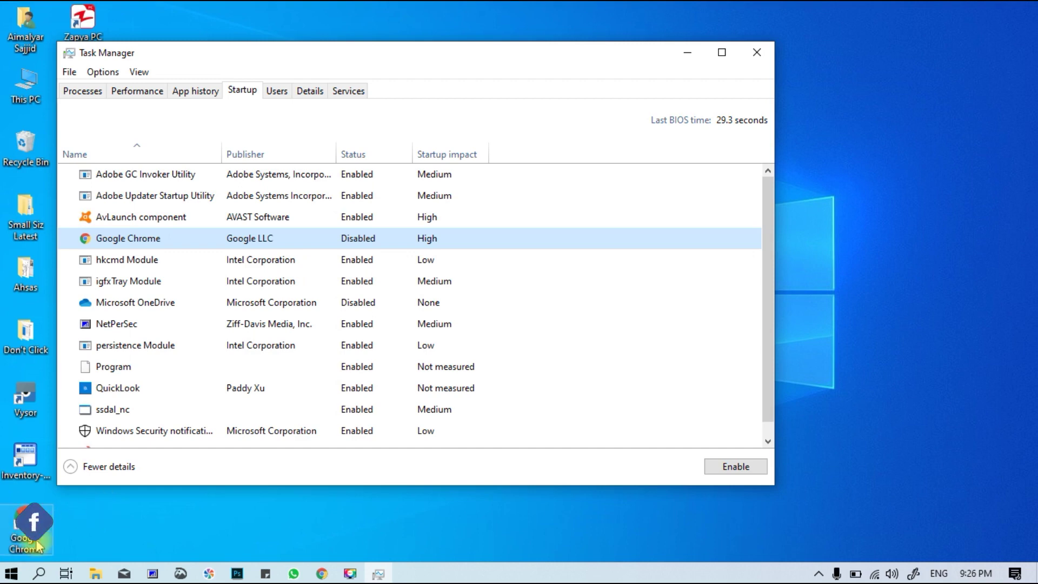
# Step: Examine resource usage per user, the detailed list of running processes, and the list of Windows services
pyautogui.click(276, 93)
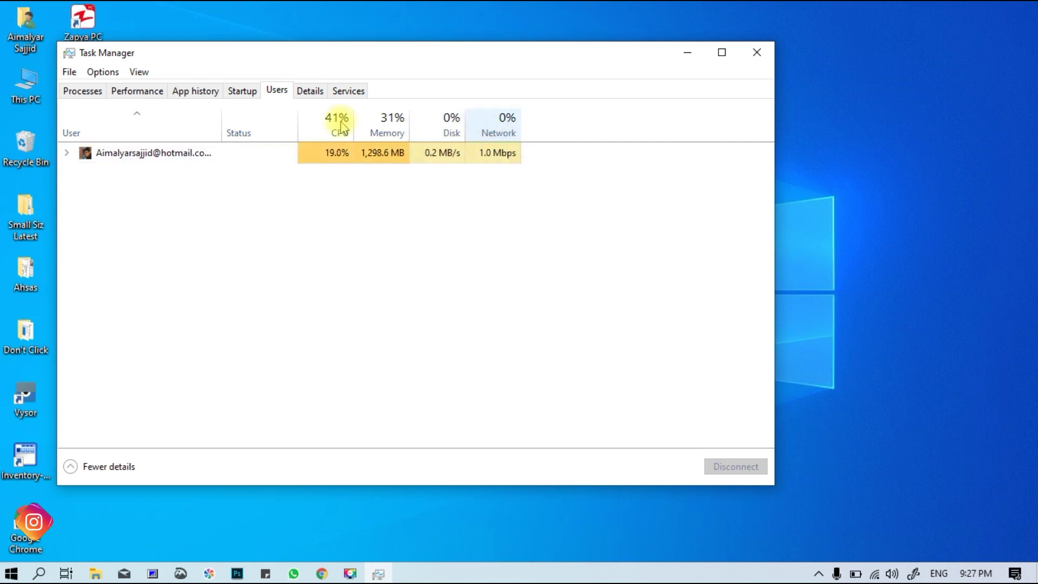
pyautogui.click(311, 96)
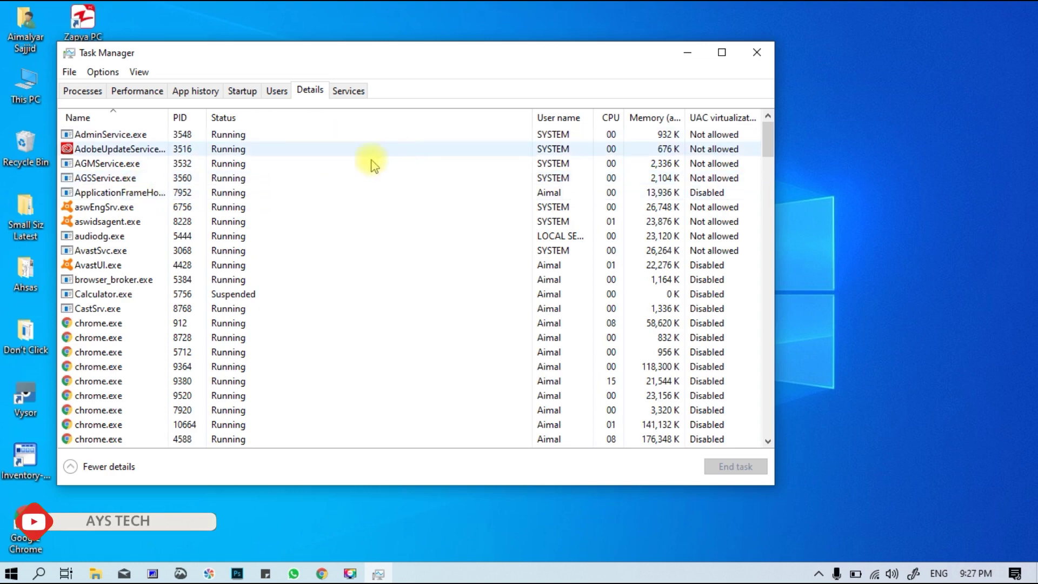
pyautogui.click(347, 90)
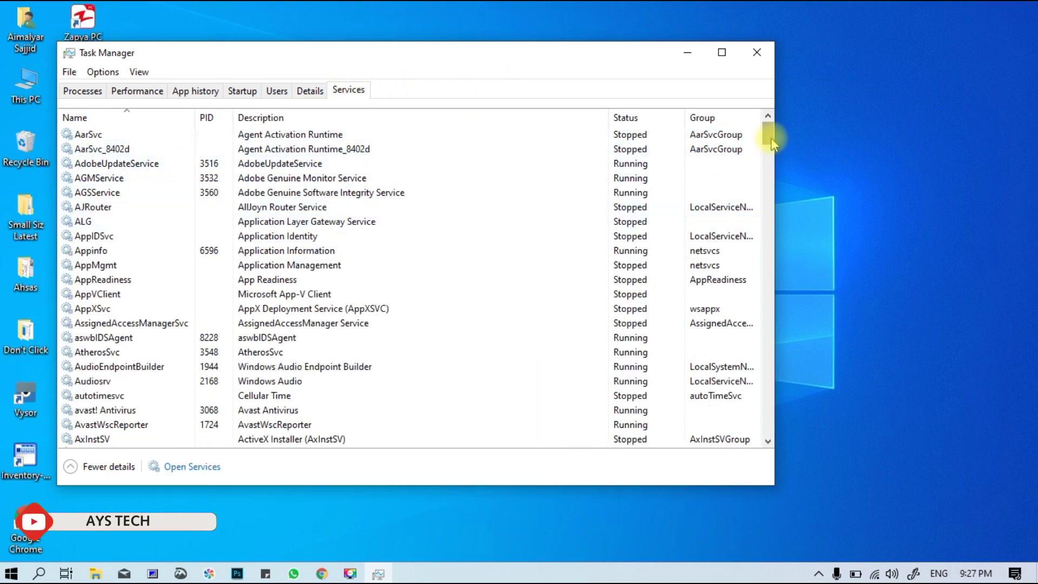
pyautogui.moveTo(769, 138); pyautogui.dragTo(767, 103)
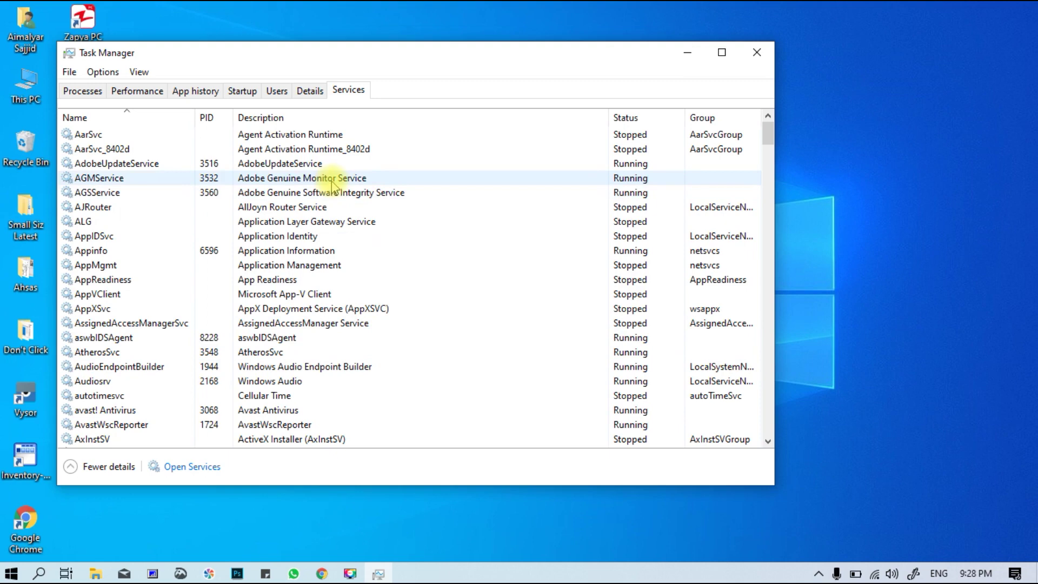
# Step: Revisit the processes, performance, startup and users views as a recap, finishing on the list of running processes
pyautogui.click(76, 96)
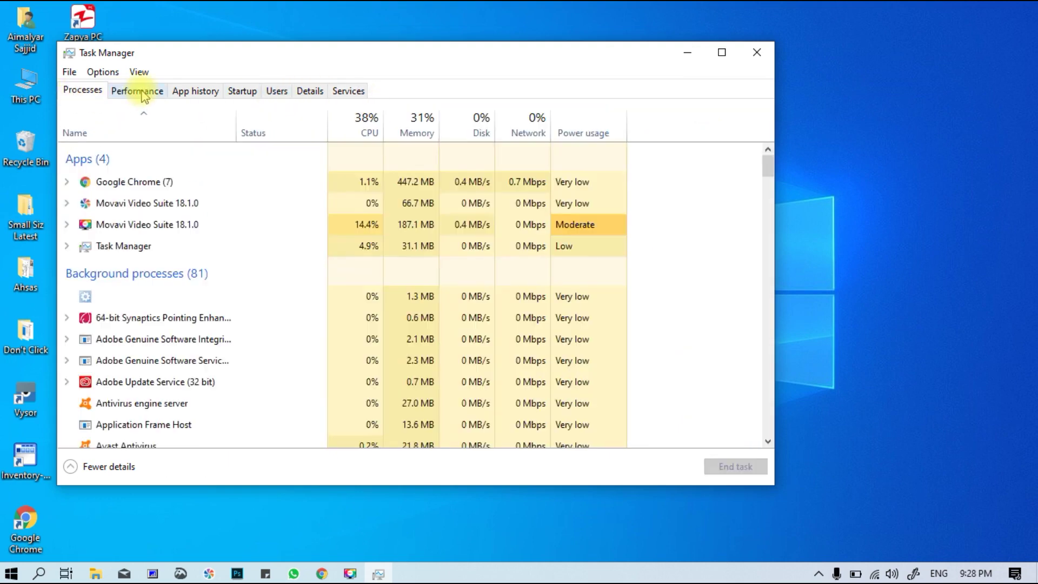
pyautogui.click(143, 93)
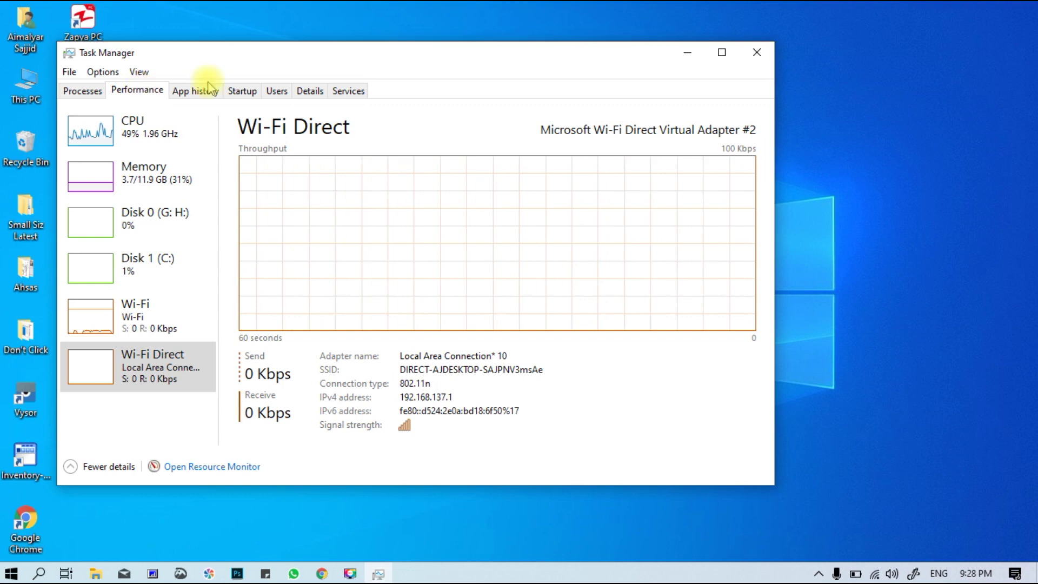
pyautogui.click(243, 93)
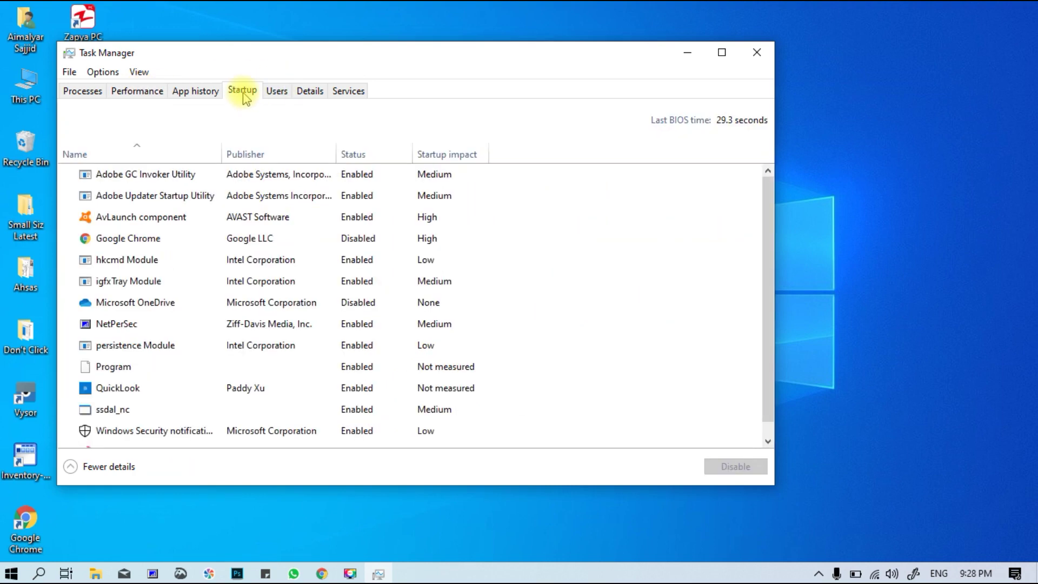
pyautogui.click(277, 92)
pyautogui.click(86, 90)
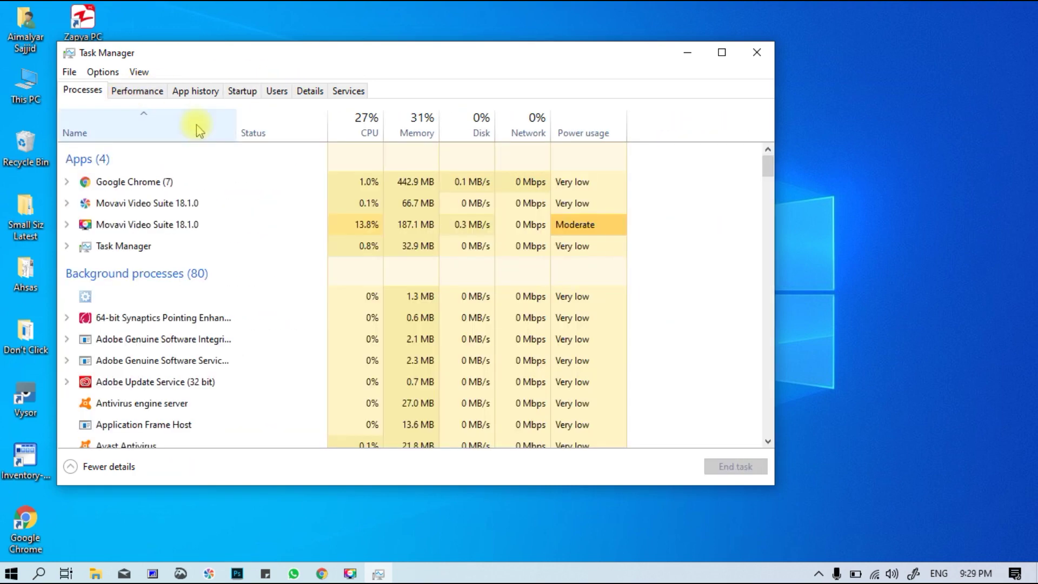